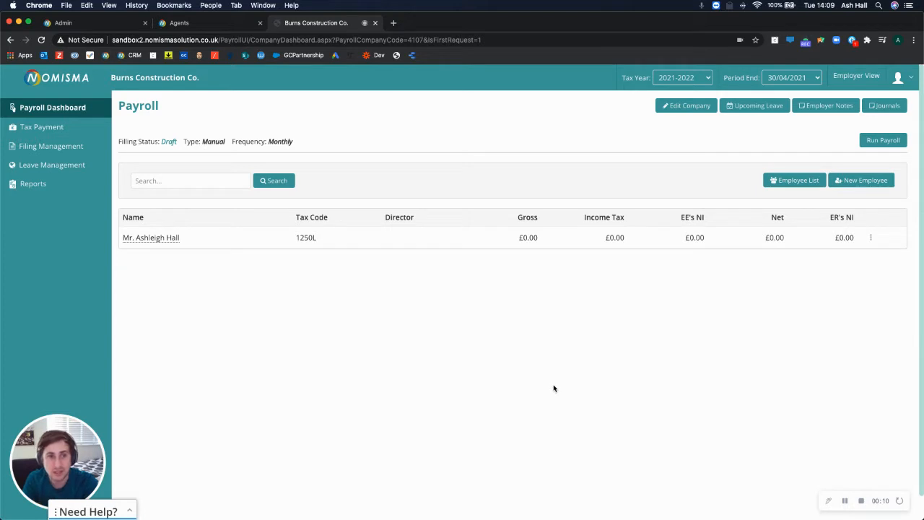
- Open the payroll settings within Burns Construction Co.'s company payroll details for editing
drag(226, 142, 197, 143)
click(324, 258)
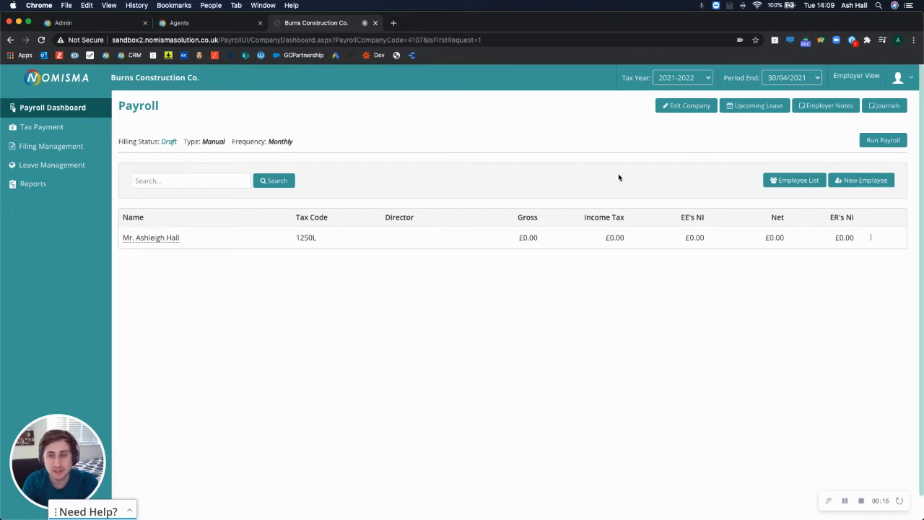
click(677, 107)
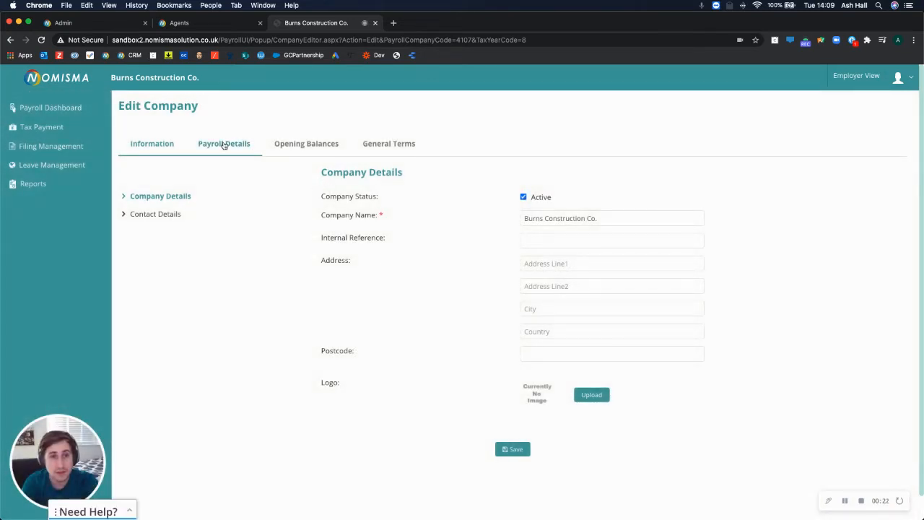
click(224, 144)
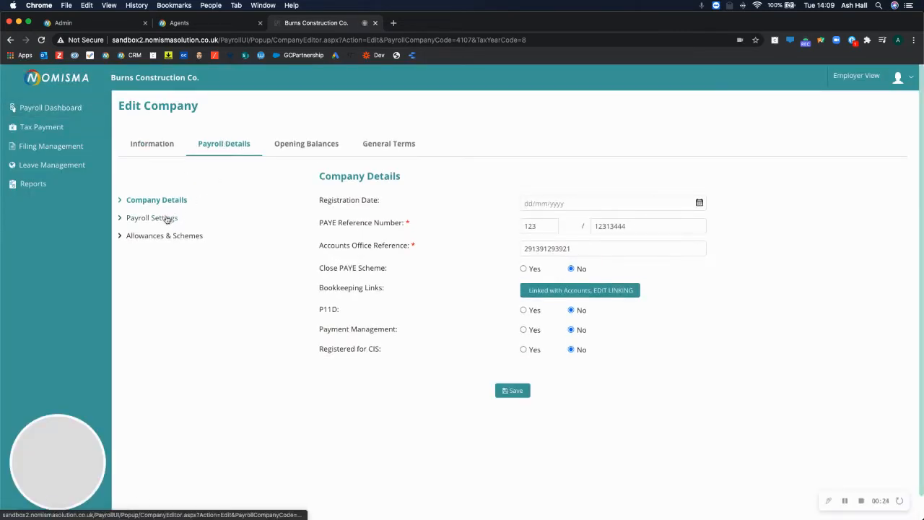
click(165, 220)
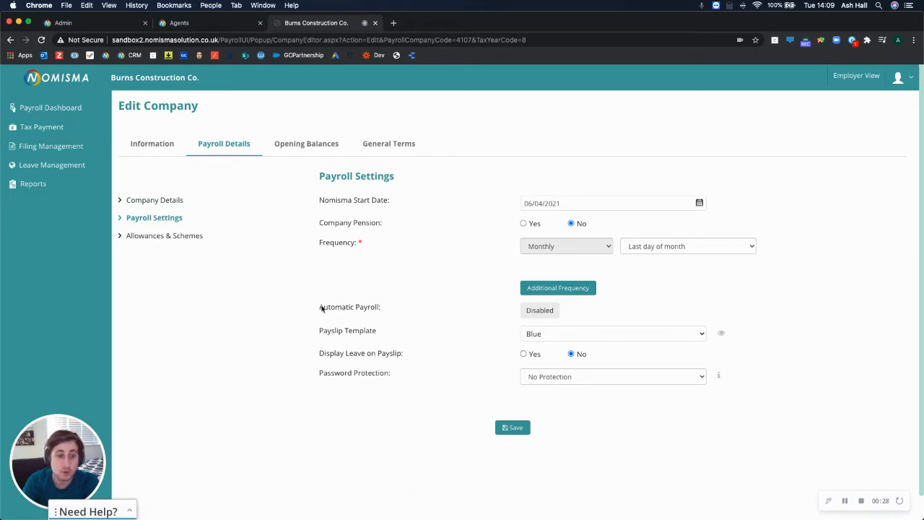
- Enable automatic payroll with payslips sent via the portal and an employer's summary emailed to the main contact, and save the company settings
click(539, 311)
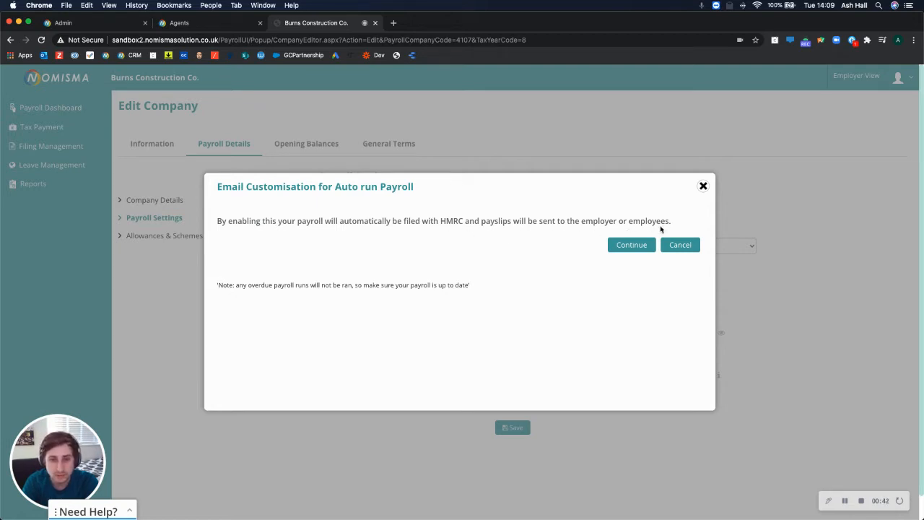
click(634, 247)
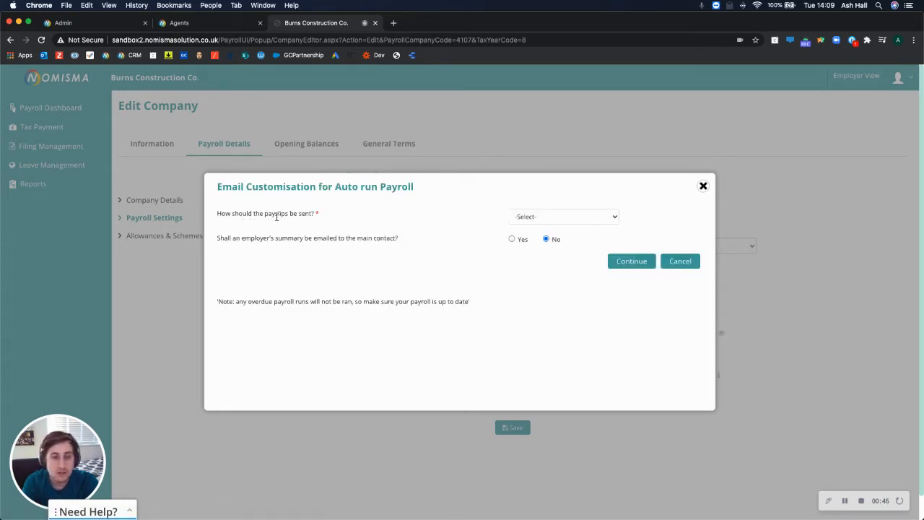
click(529, 217)
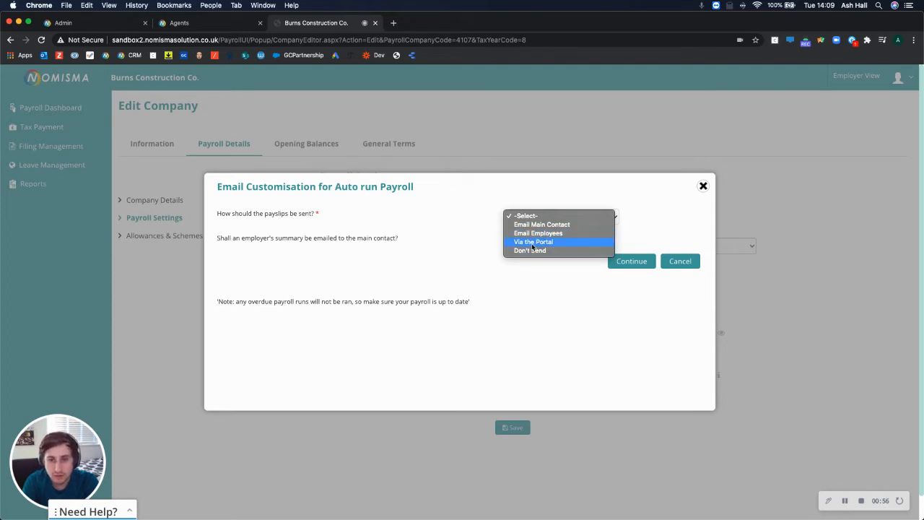
click(532, 245)
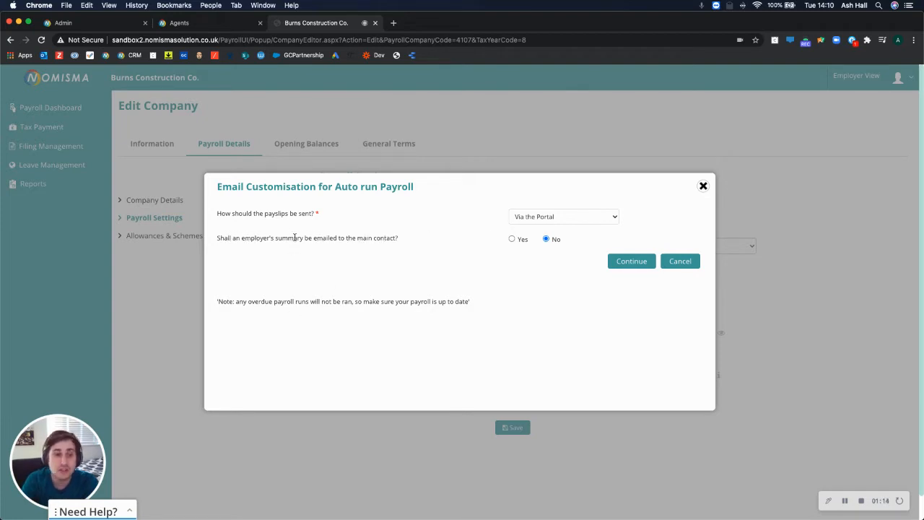
click(511, 239)
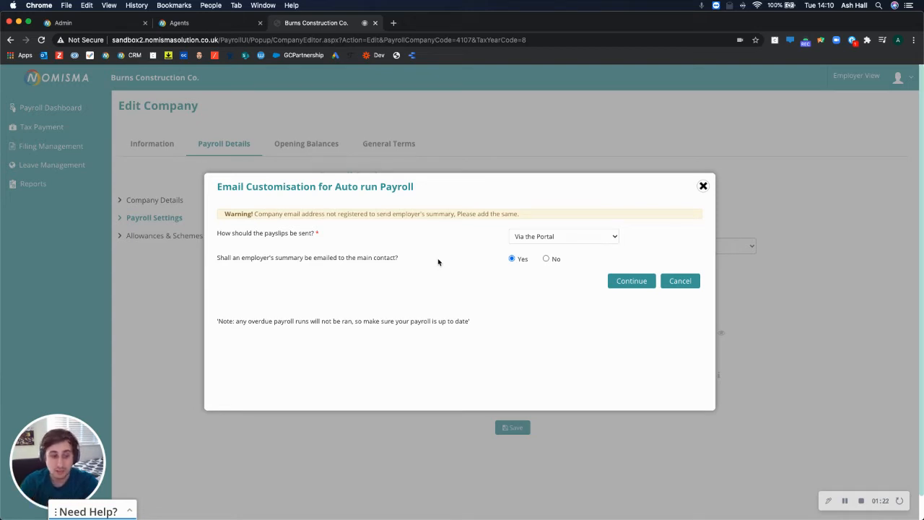
click(627, 281)
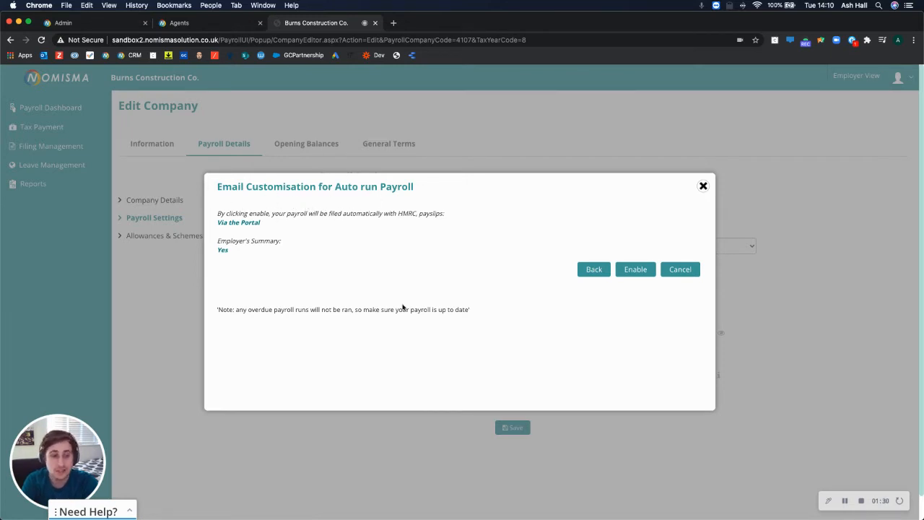
click(632, 272)
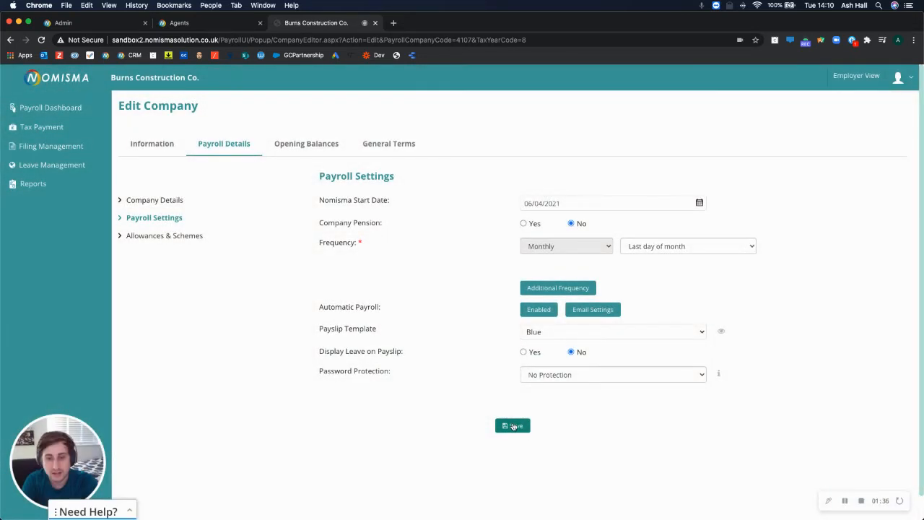
click(513, 425)
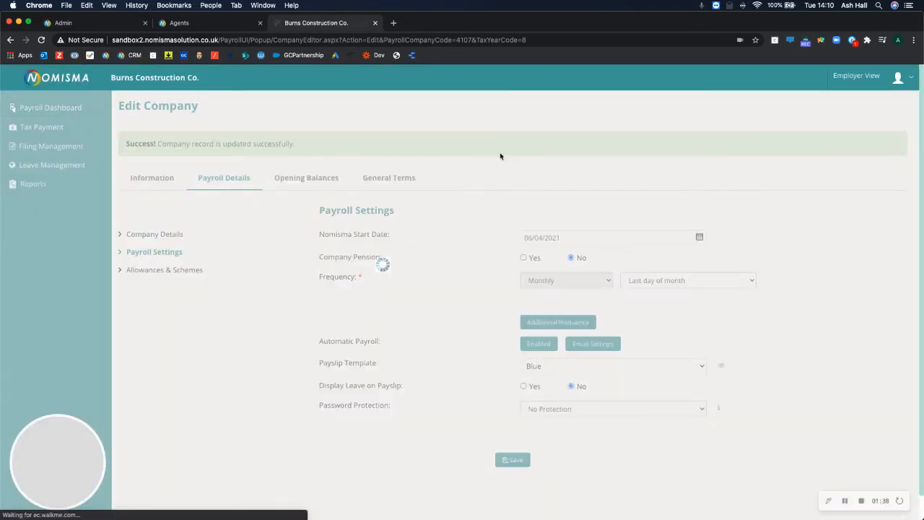
triple_click(329, 345)
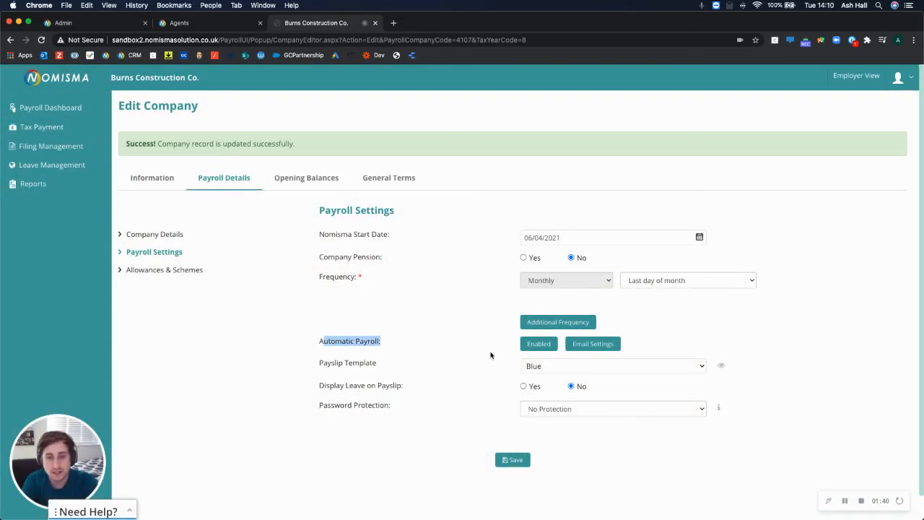
- Return to the payroll dashboard and check the selectable period end dates against today's date
click(61, 109)
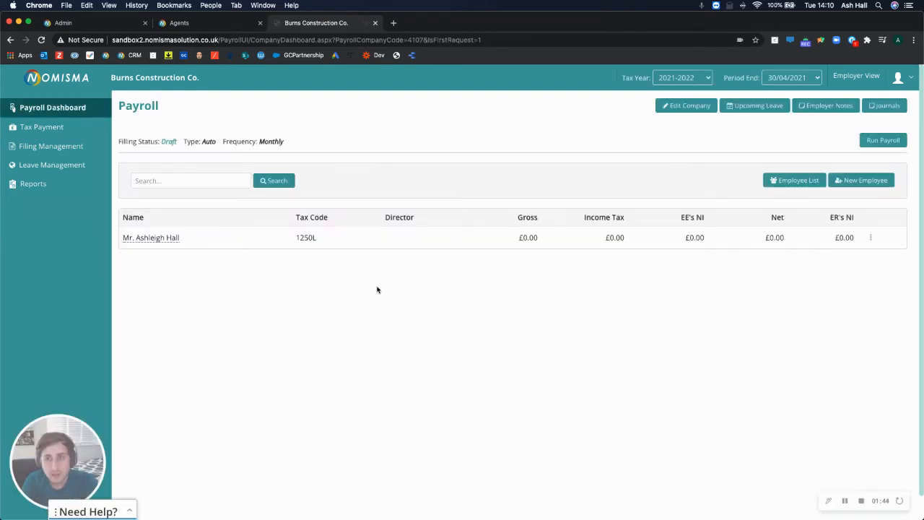
click(770, 80)
click(766, 79)
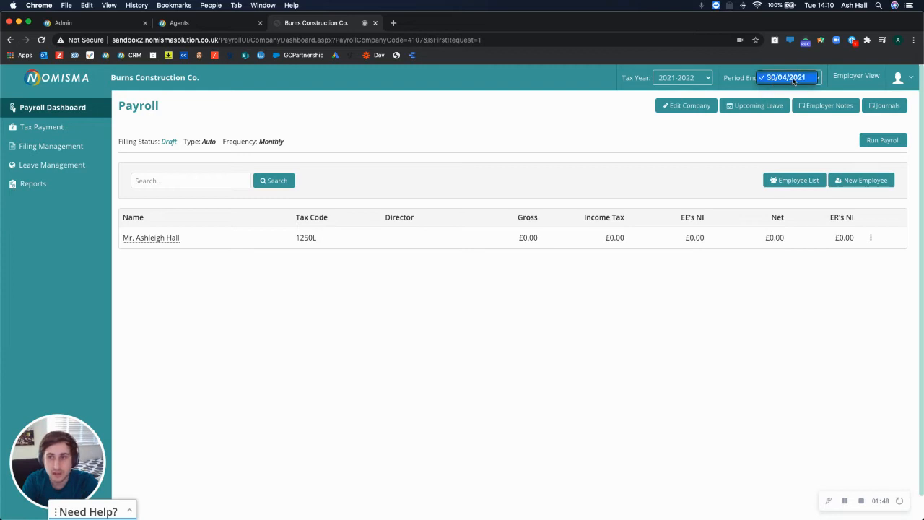
click(788, 77)
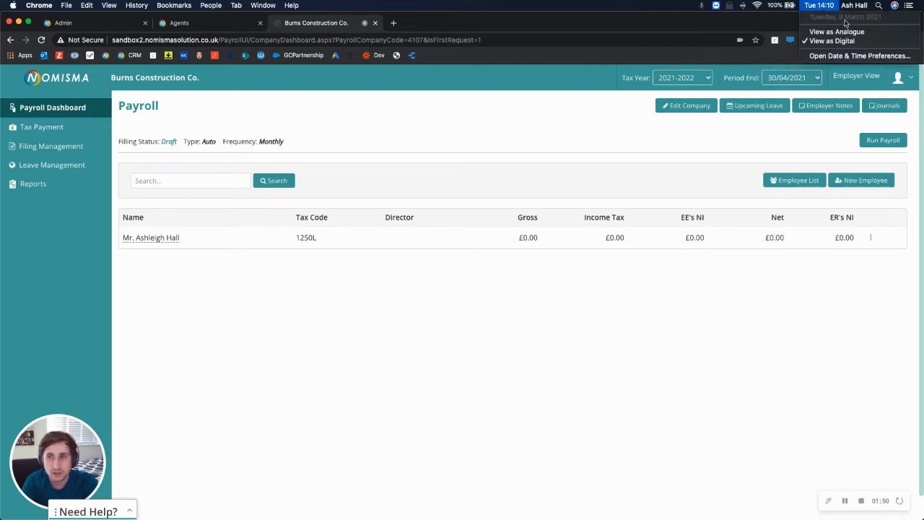
click(781, 80)
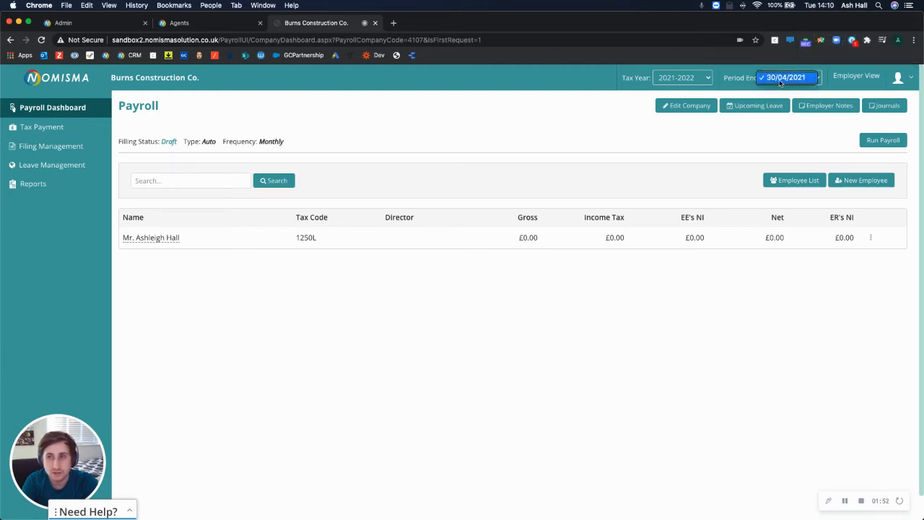
click(784, 79)
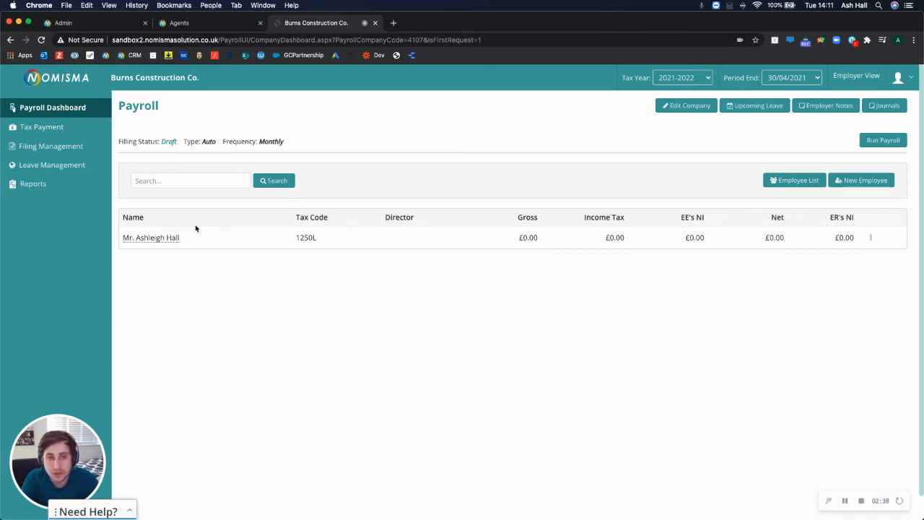
- Edit the listed employee's pay details, setting the annual salary to 50000 with pay worked out by Annual Salary
click(870, 238)
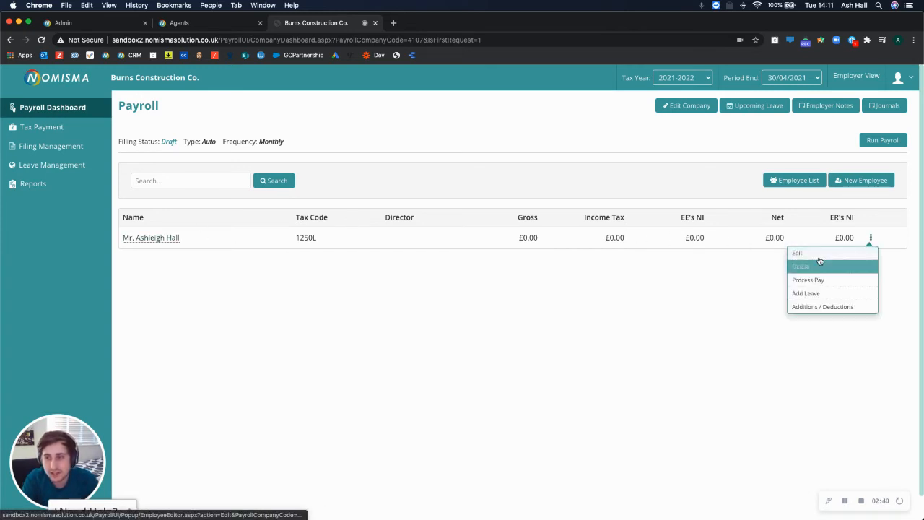
click(811, 254)
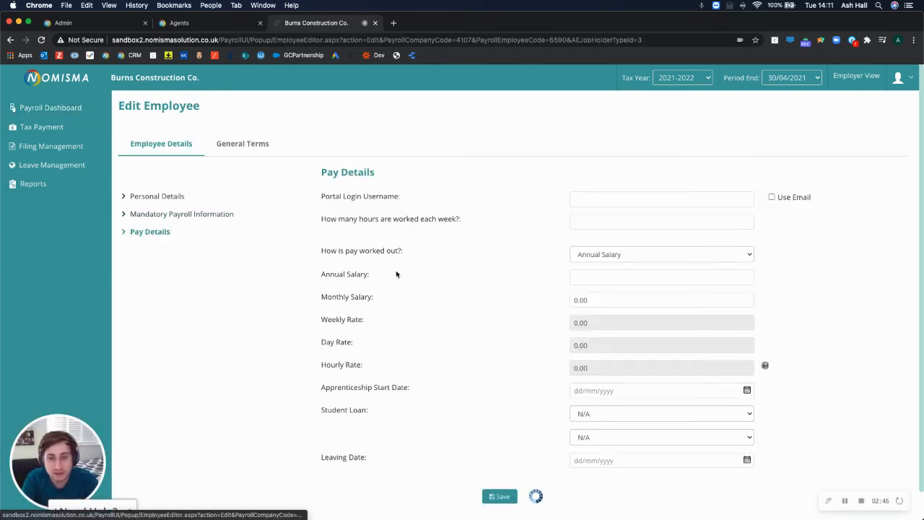
click(594, 276)
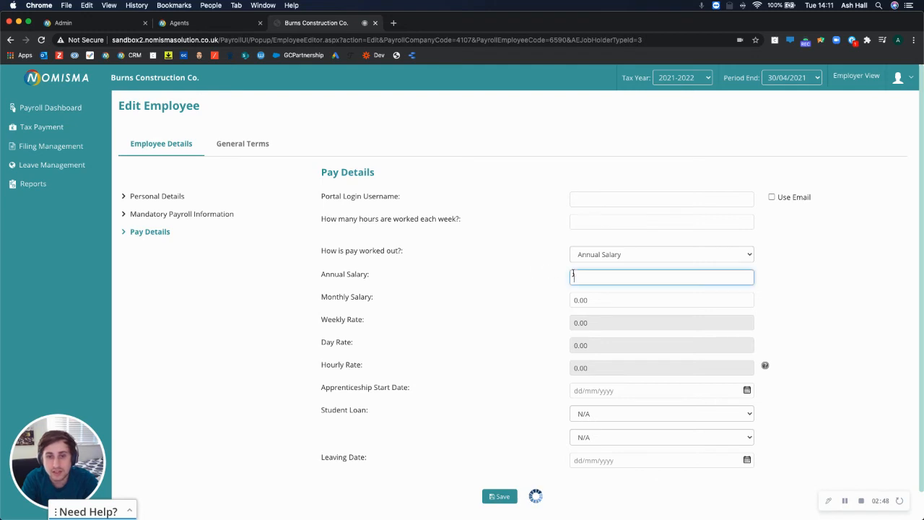
text(50000)
click(433, 319)
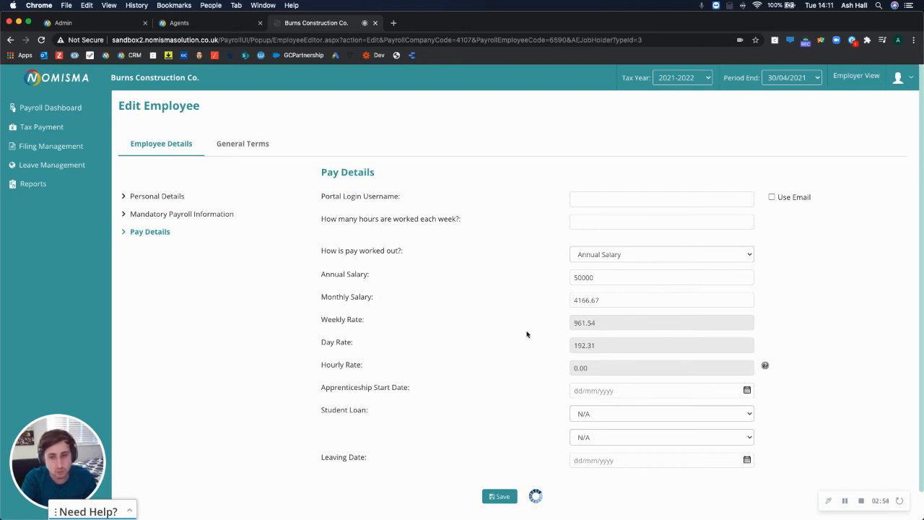
scroll(451, 383, down, 1)
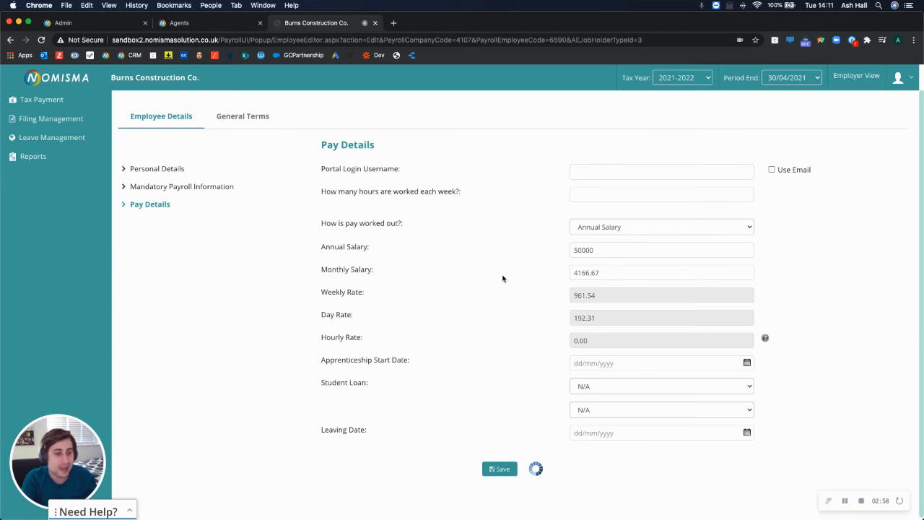
click(598, 227)
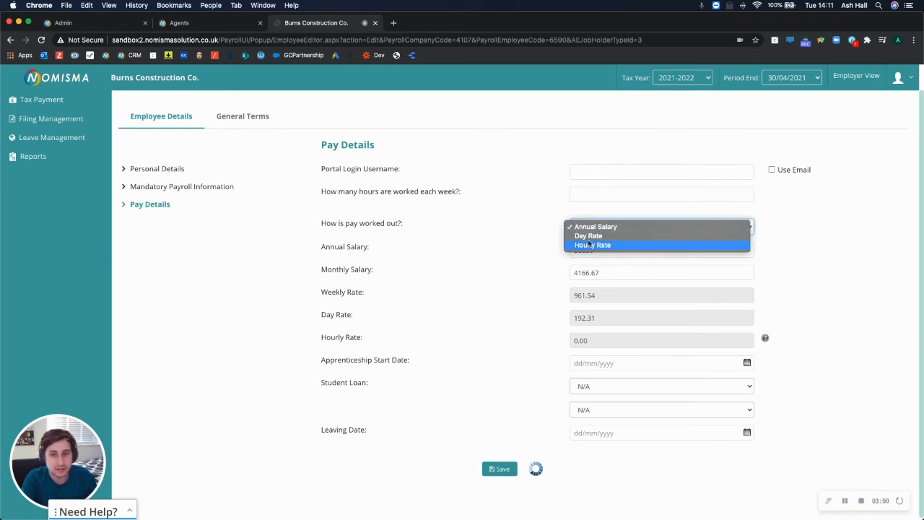
click(520, 260)
scroll(502, 371, down, 1)
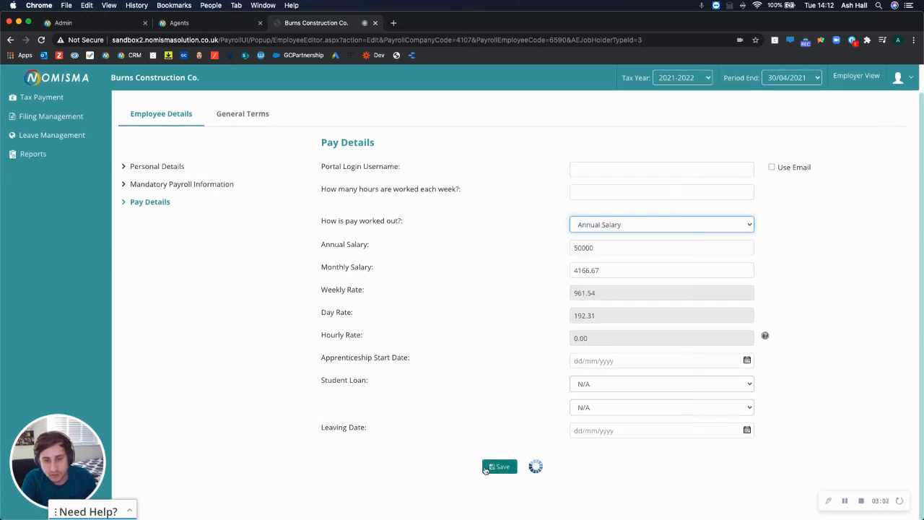
- Set the employee's weekly working hours to 40 and save the employee record
click(575, 194)
drag(328, 193, 432, 190)
click(584, 192)
text(40)
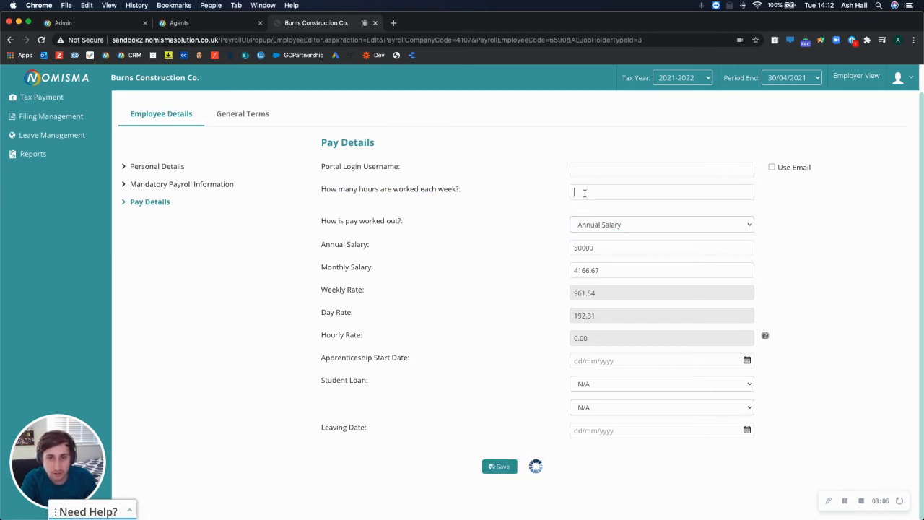
click(493, 466)
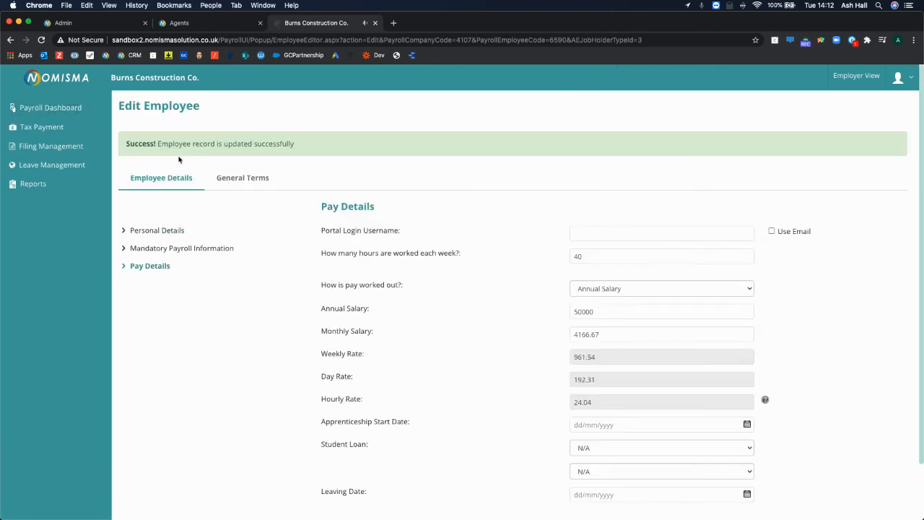
- Open the employee's pay schedule from the payroll dashboard and review the gross pay for each monthly pay date
click(70, 110)
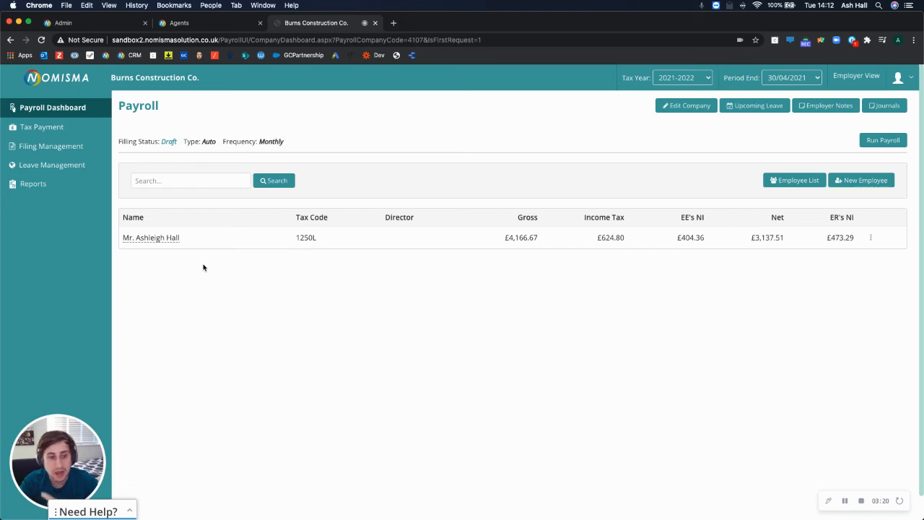
click(157, 239)
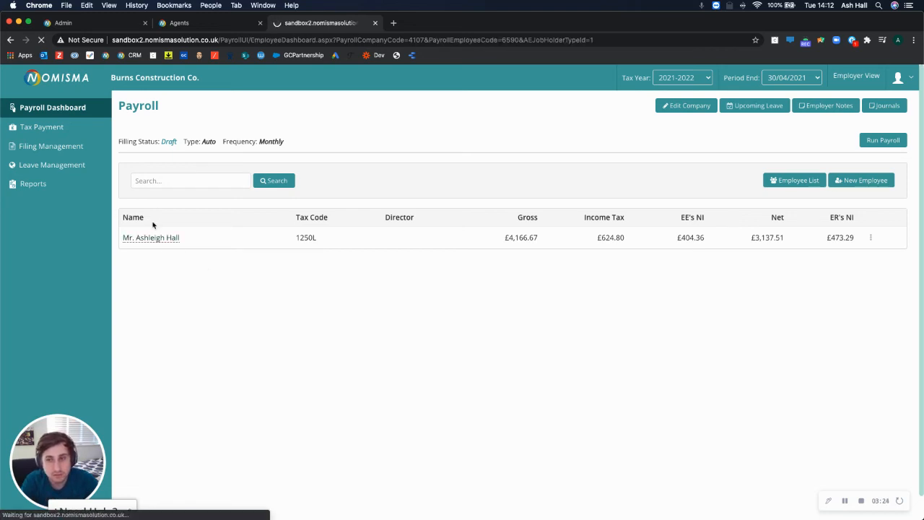
scroll(289, 345, down, 2)
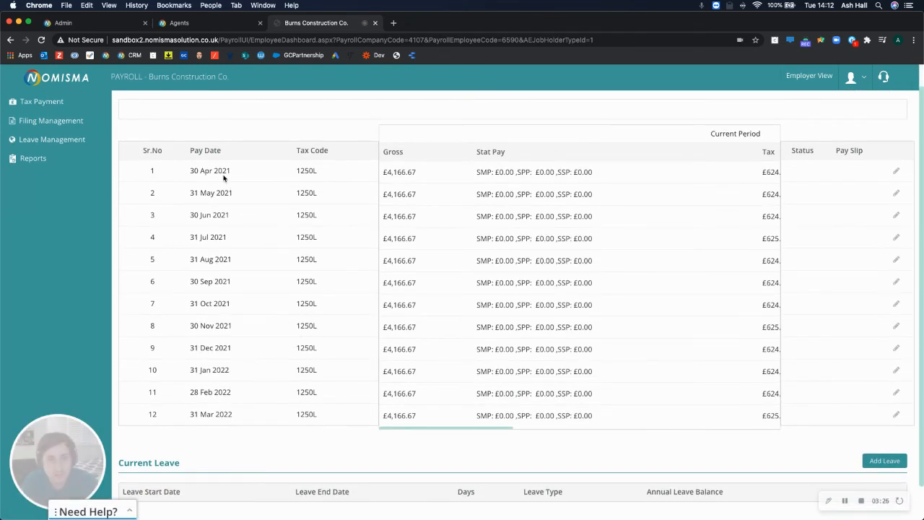
drag(393, 171, 417, 171)
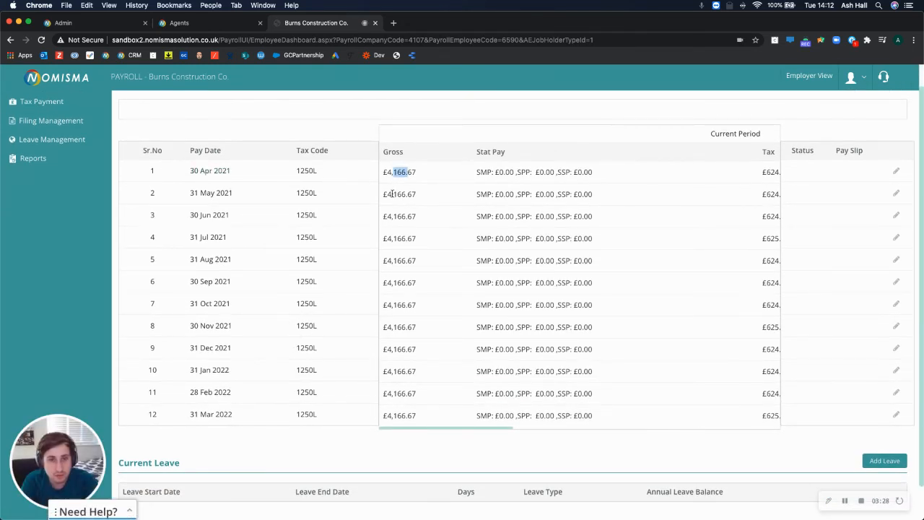
scroll(396, 267, down, 1)
scroll(395, 380, up, 2)
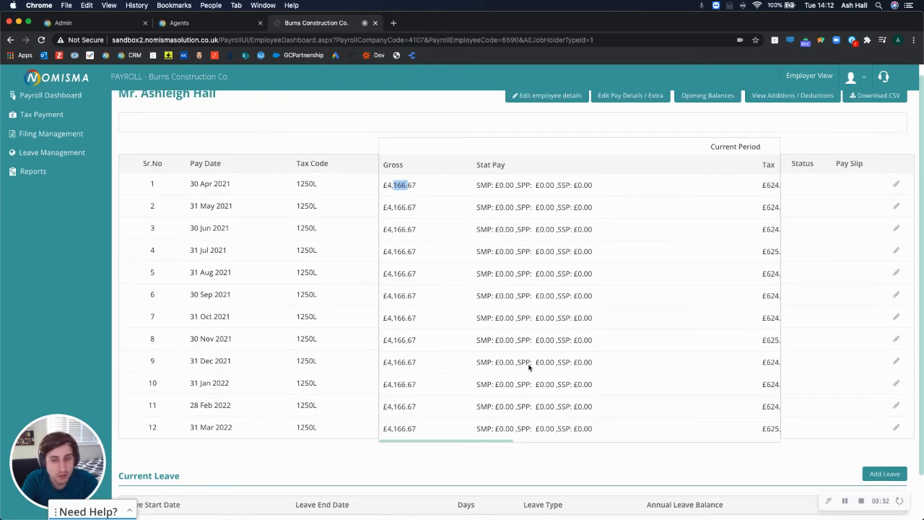
drag(441, 275, 399, 276)
click(401, 289)
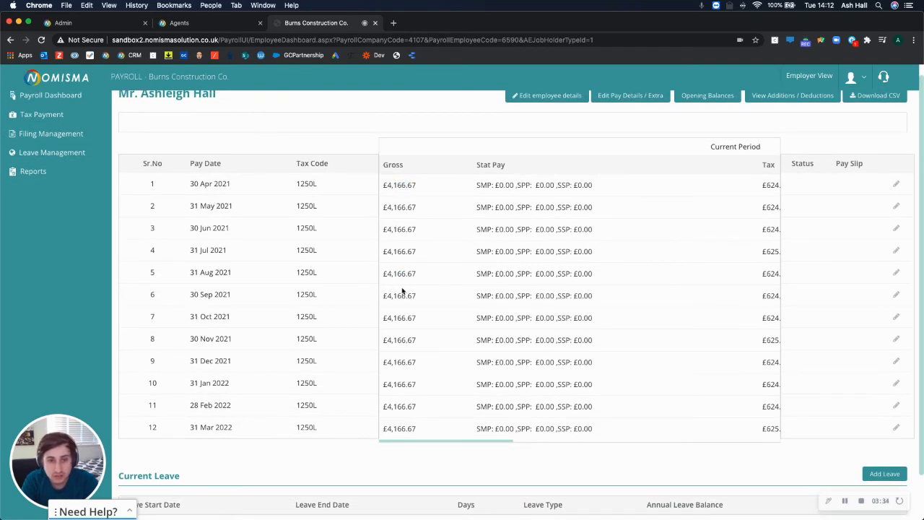
drag(412, 357, 389, 364)
click(411, 368)
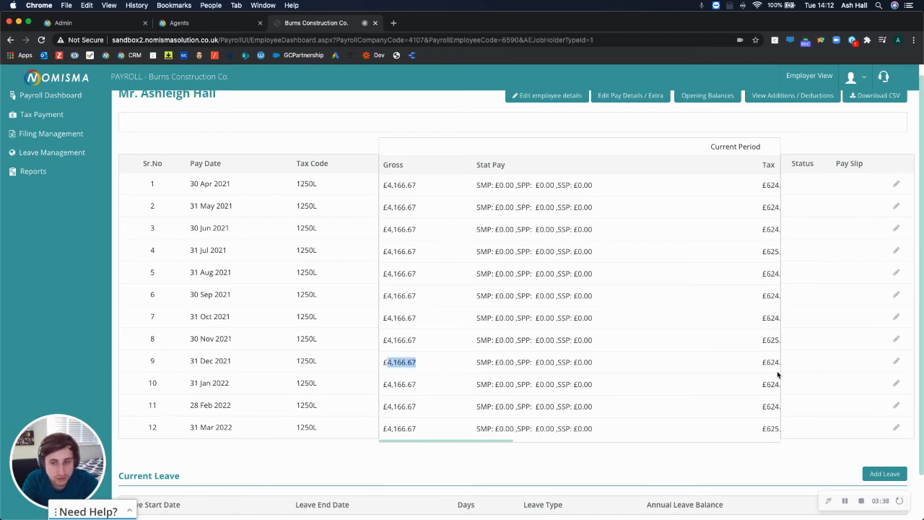
- Set the employee's basic pay for the 31 Dec 2021 period to 15000, save it and check the updated schedule
click(898, 361)
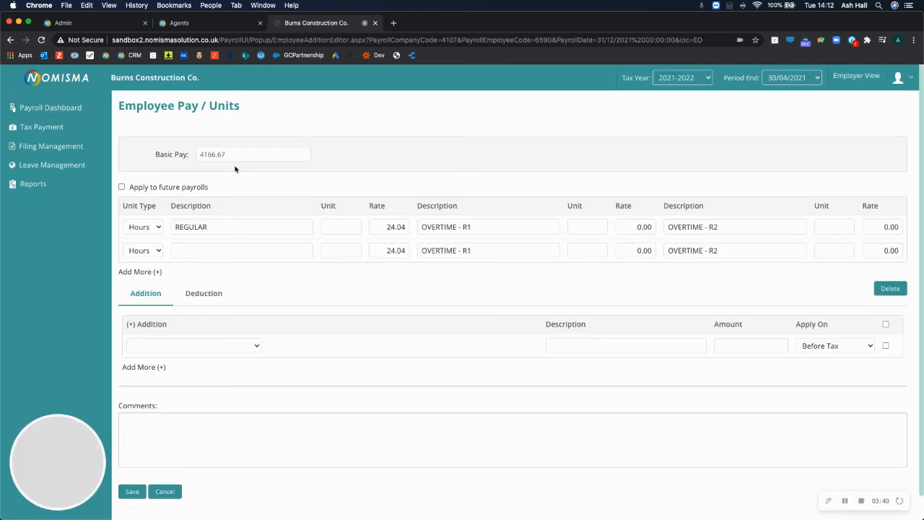
drag(229, 155, 160, 152)
text(15000)
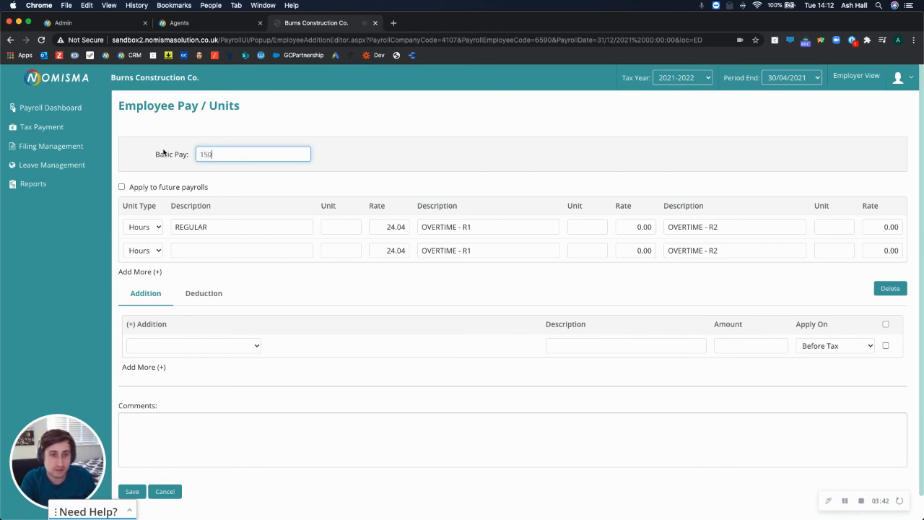
click(132, 494)
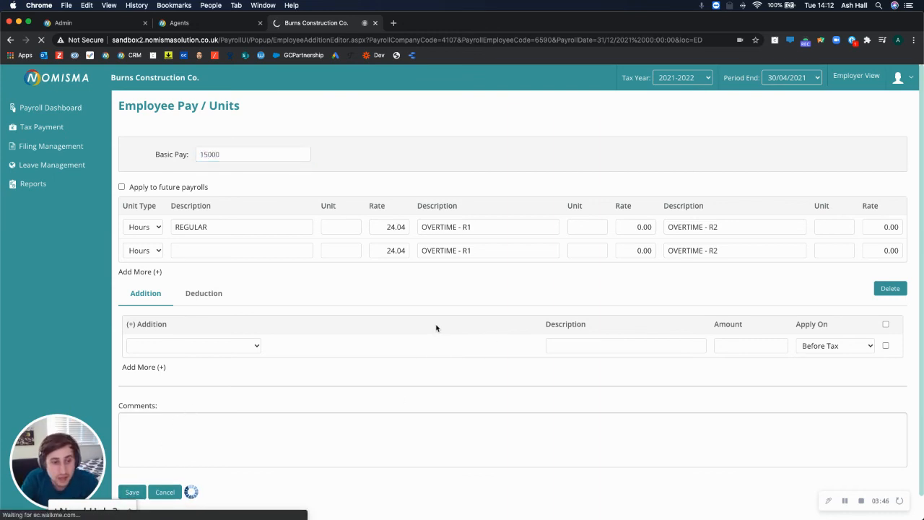
scroll(436, 328, down, 2)
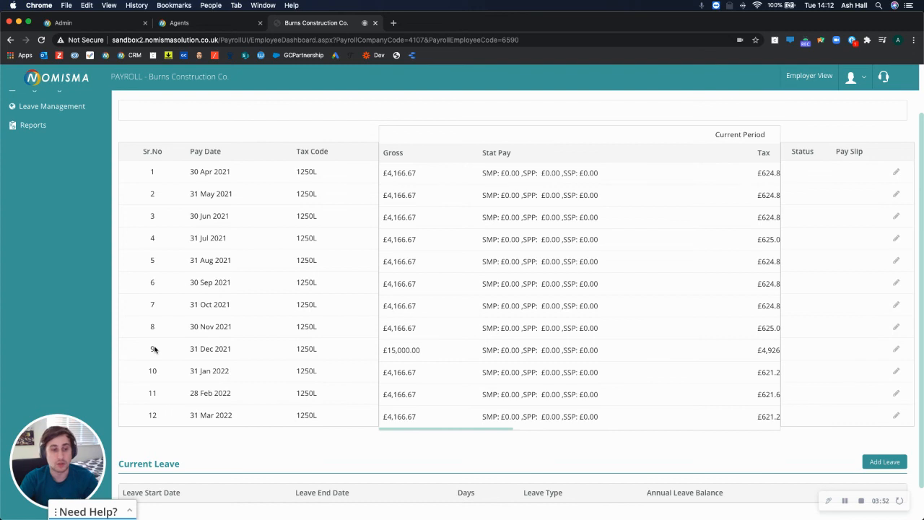
scroll(342, 313, up, 2)
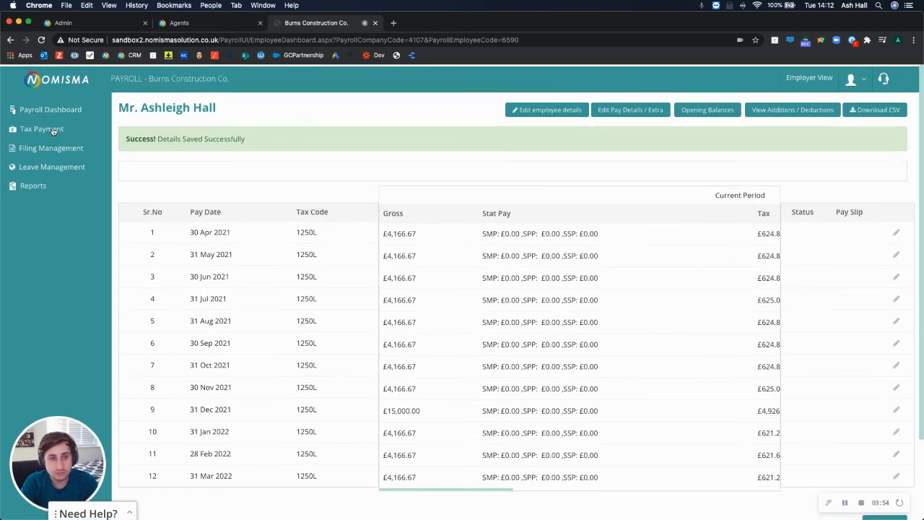